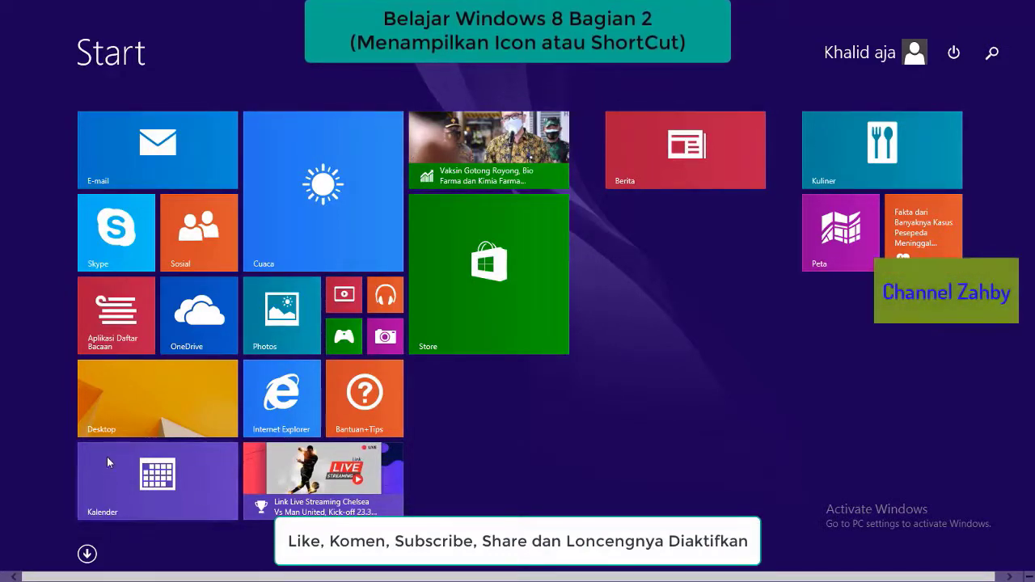
Step: Go to the desktop and delete the Microsoft Office Word 2007 shortcut
click(133, 416)
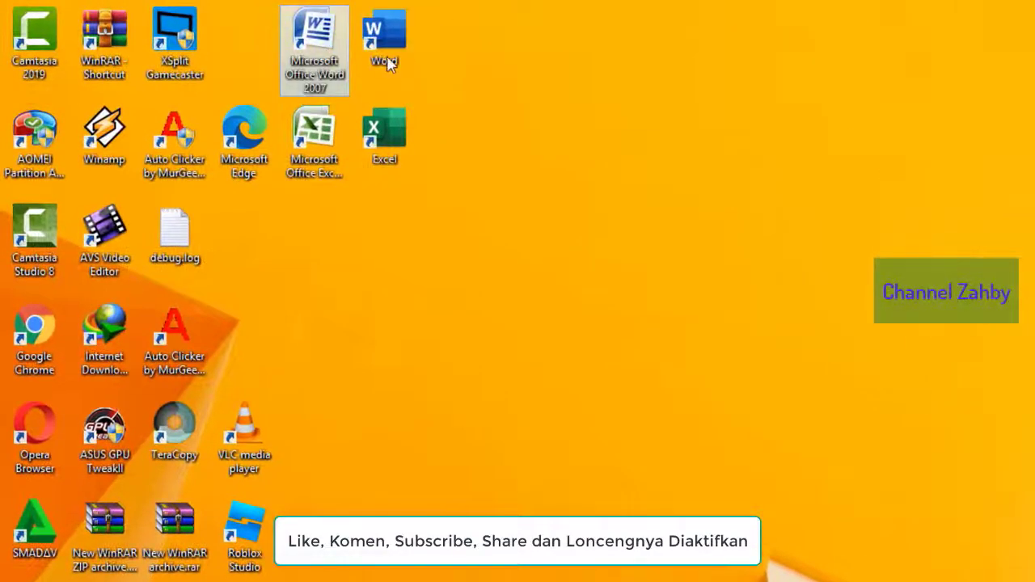
right_click(316, 38)
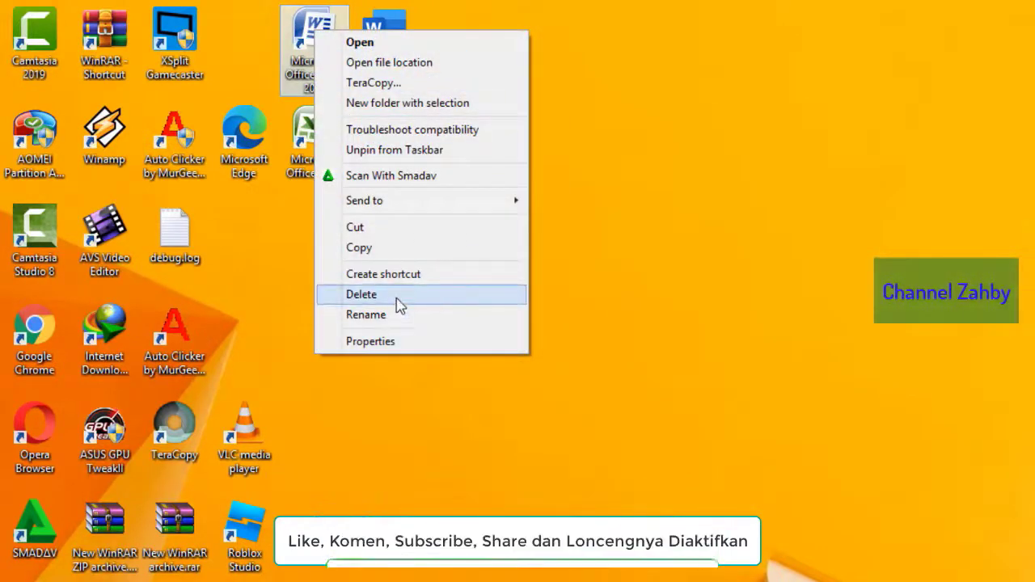
click(402, 296)
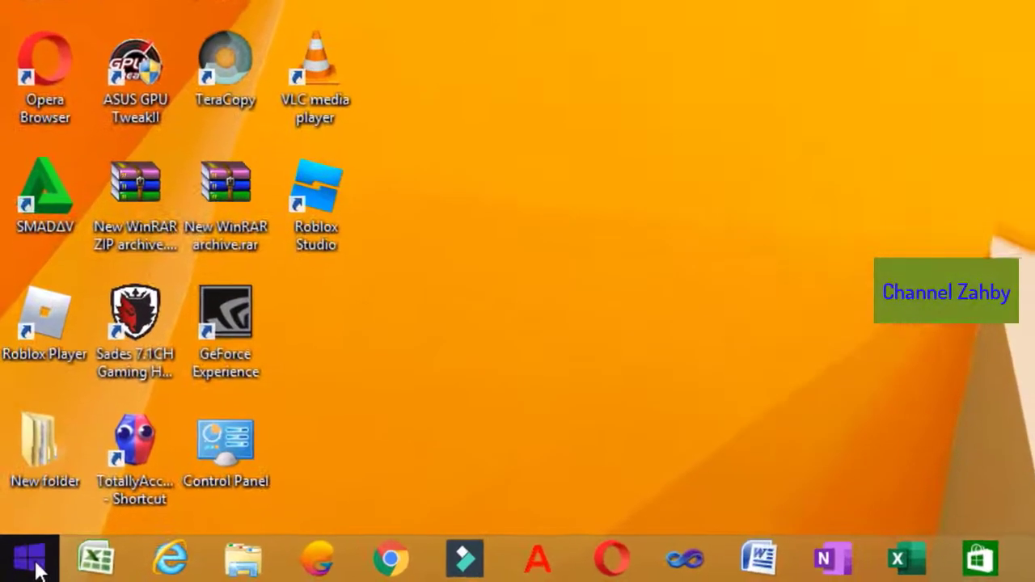
Step: Find Microsoft Office Word 2007 in the full list of installed apps and open its file location
click(32, 566)
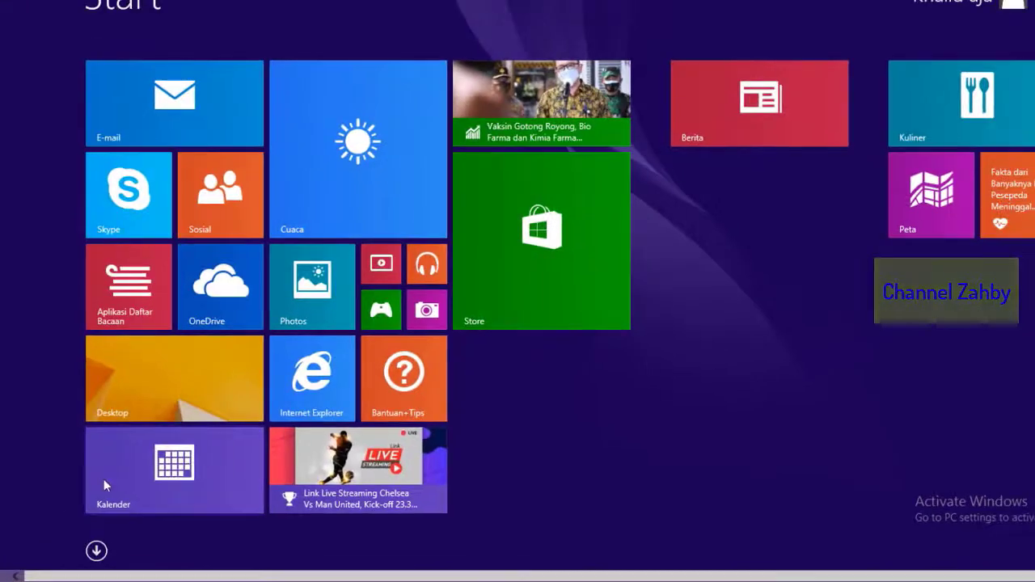
click(96, 551)
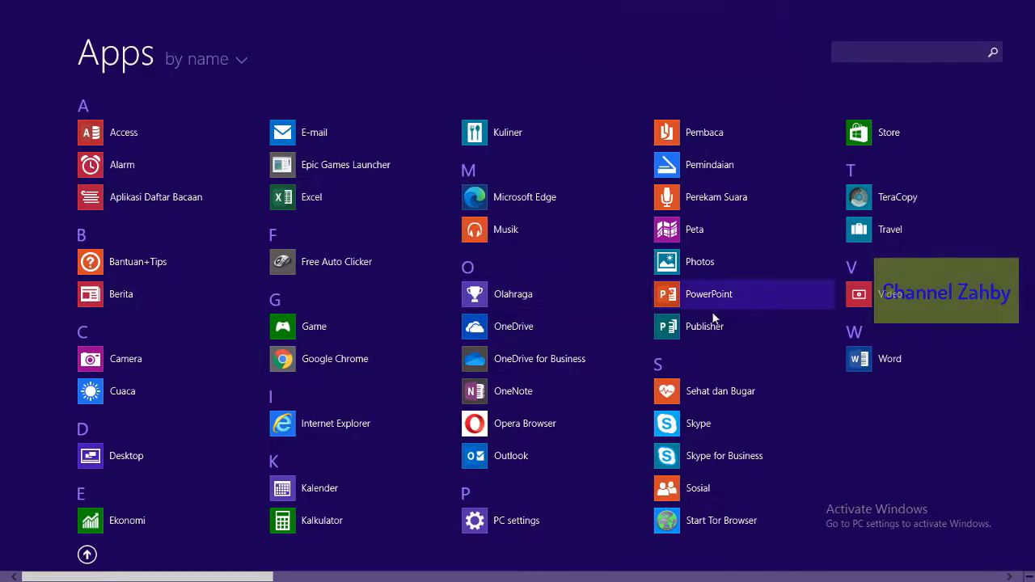
scroll(684, 287, down, 3)
scroll(684, 287, down, 4)
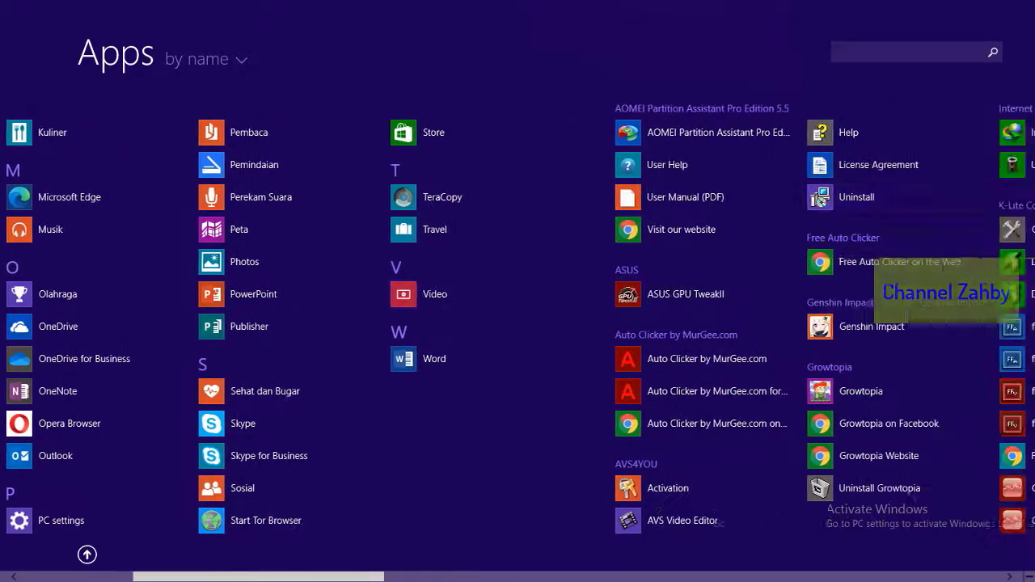
scroll(968, 211, down, 3)
scroll(968, 236, down, 3)
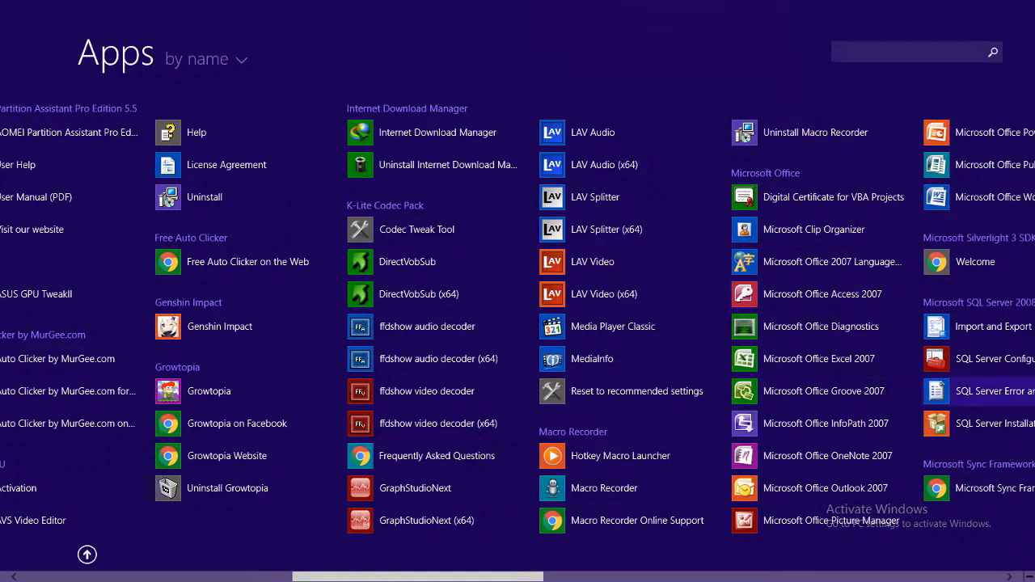
scroll(889, 364, down, 1)
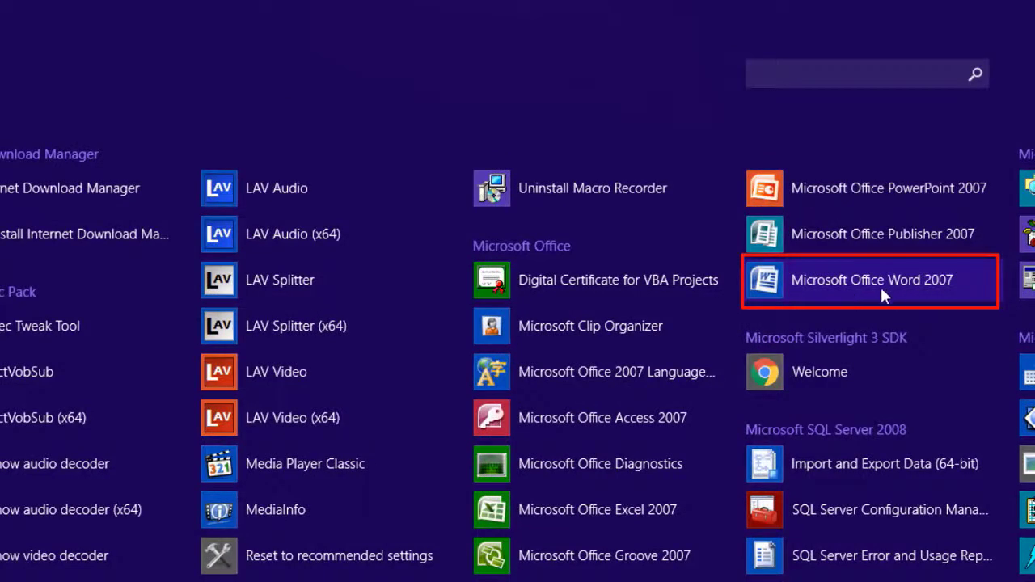
right_click(766, 285)
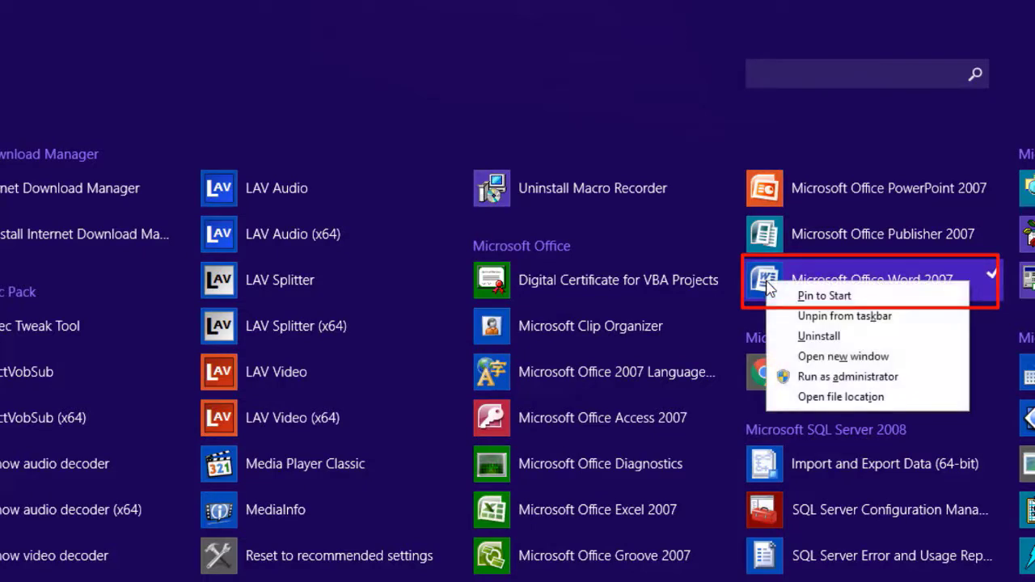
click(826, 397)
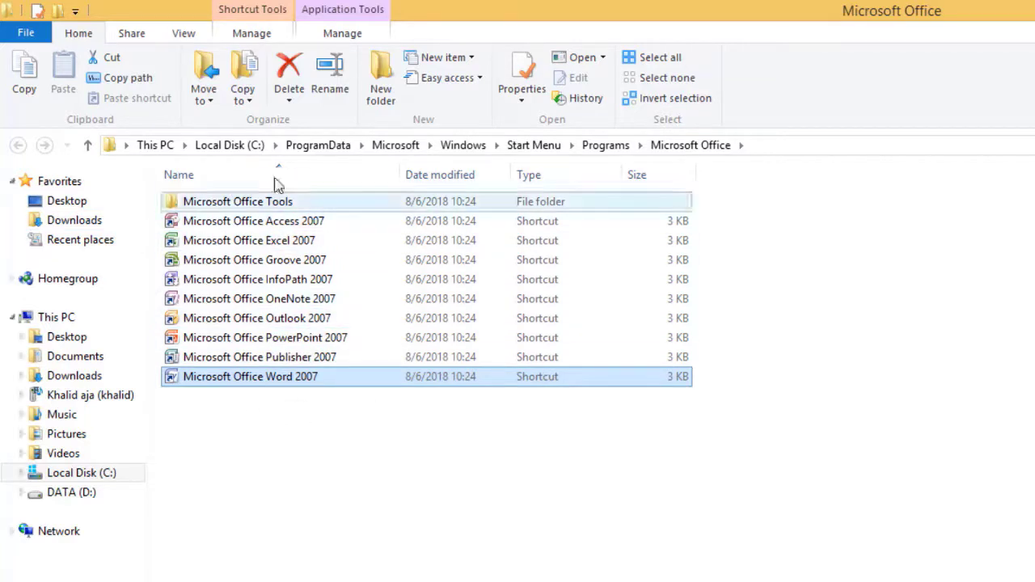
Step: Send a shortcut of Microsoft Office Word 2007 to the desktop and minimize the folder window
right_click(172, 388)
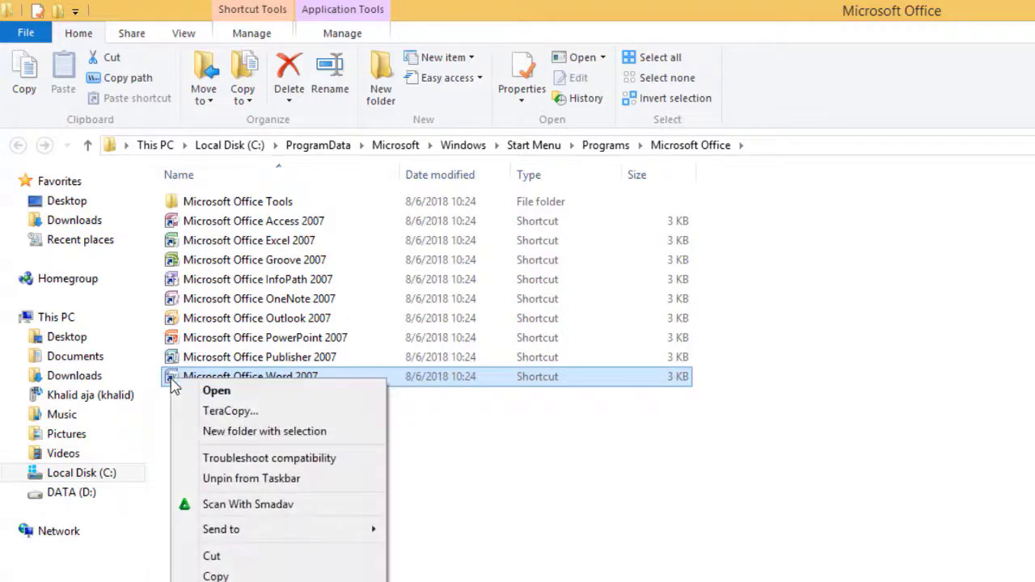
mouse_move(226, 534)
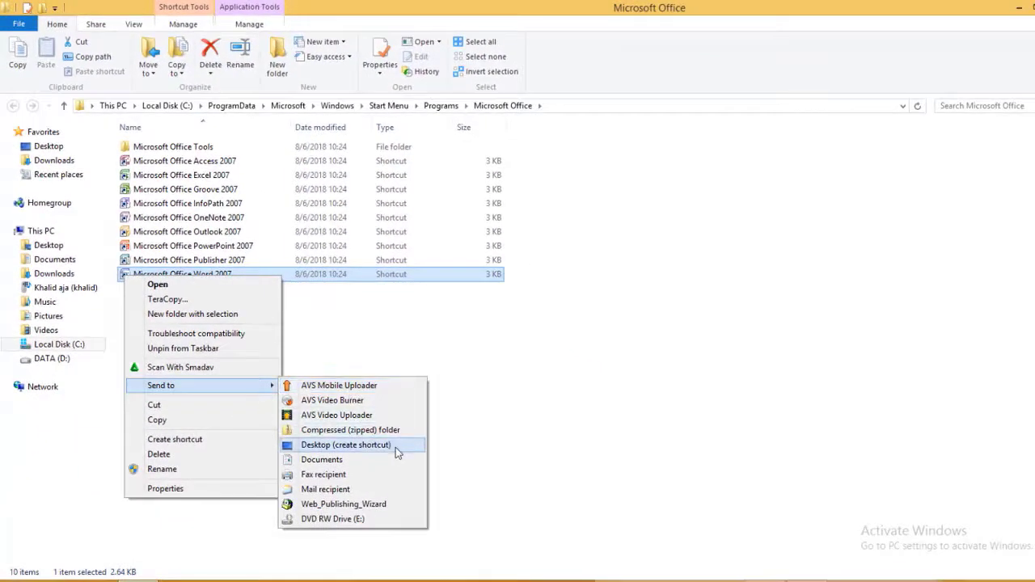
click(329, 446)
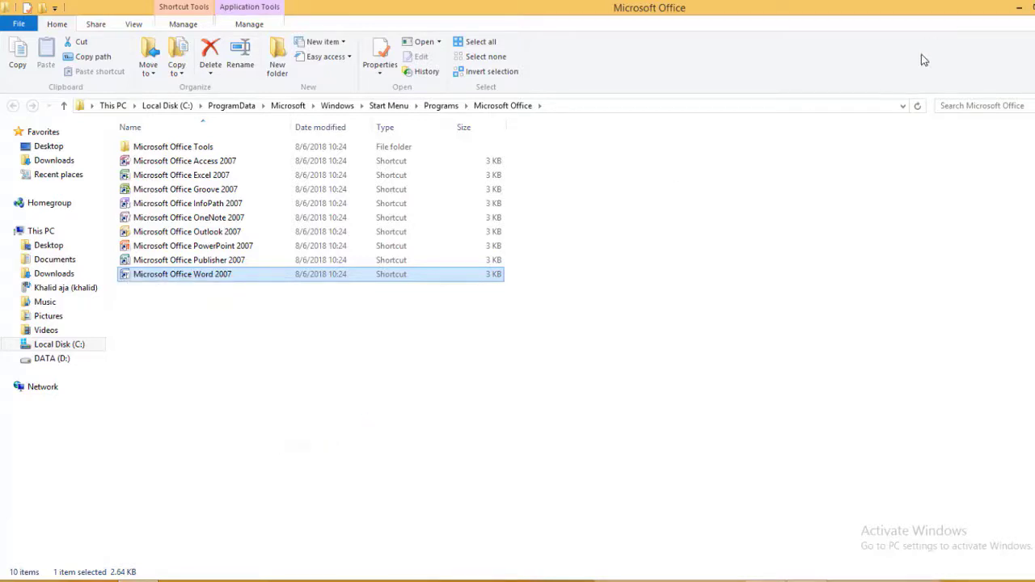
click(1019, 10)
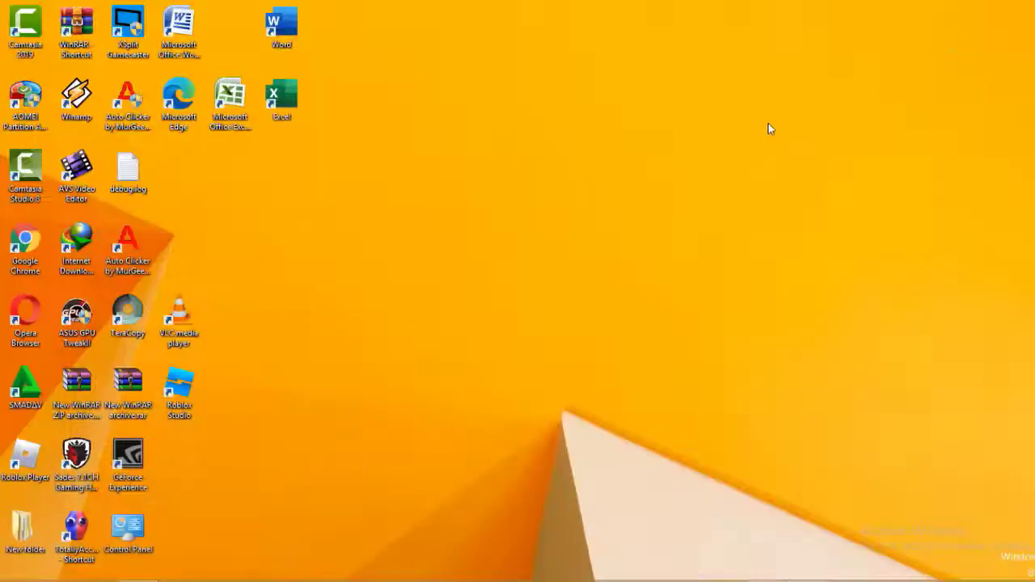
Step: Move the new Word 2007 desktop icon into the free spot directly above the Excel 2007 icon
drag(185, 37, 396, 113)
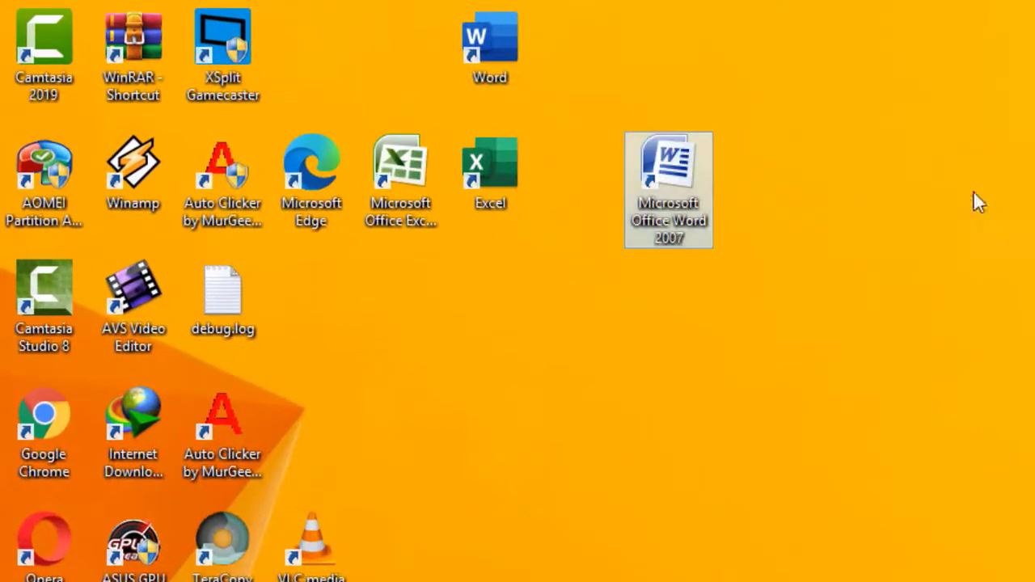
drag(665, 185, 389, 60)
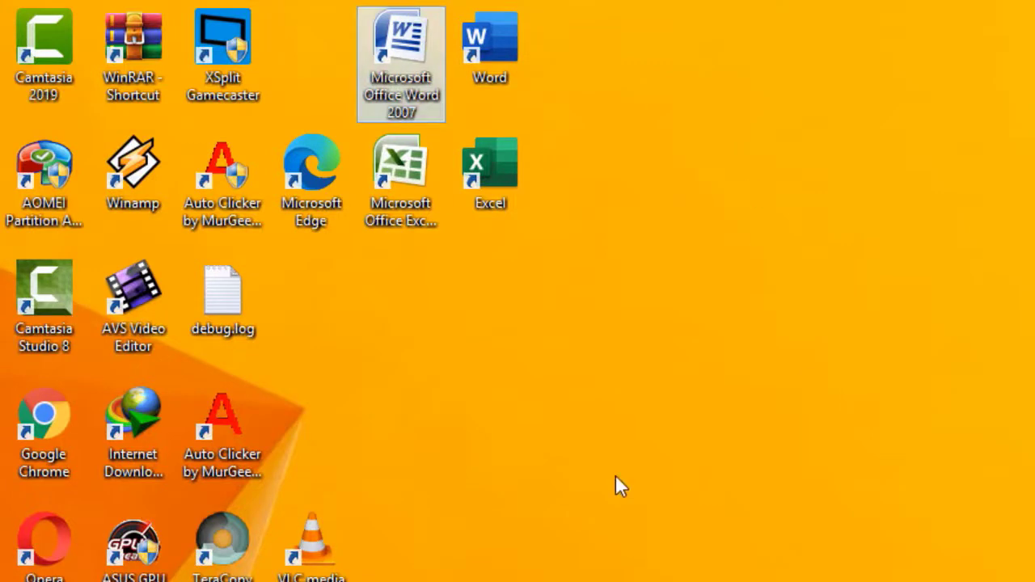
click(758, 376)
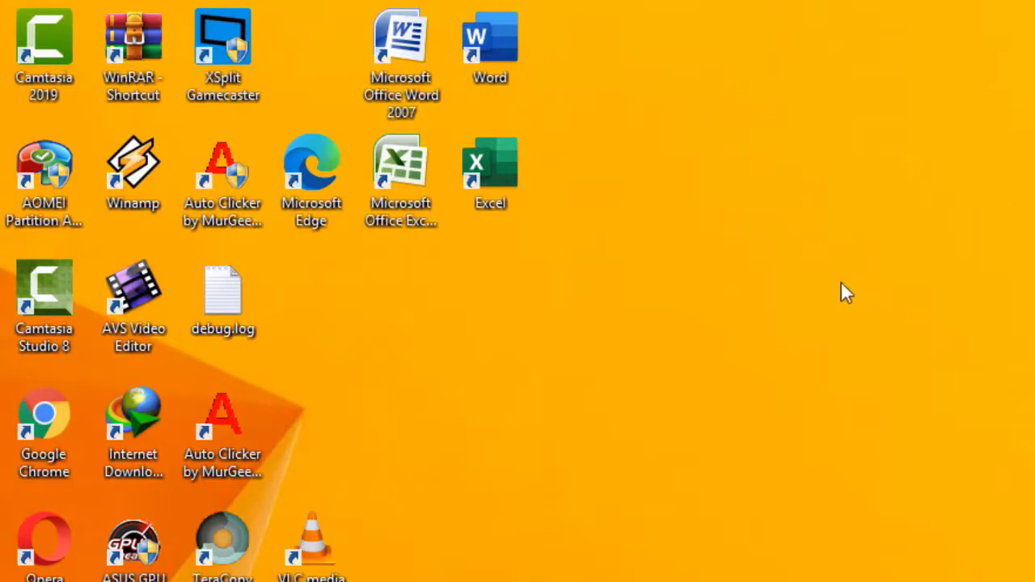
Step: Delete the Microsoft Office Excel 2007 shortcut from the desktop
click(398, 173)
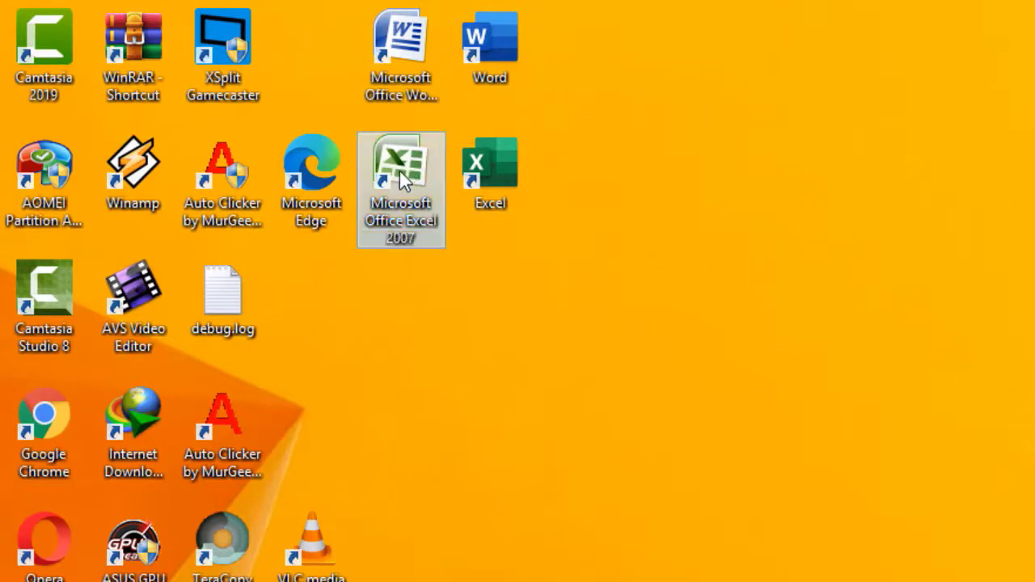
right_click(398, 173)
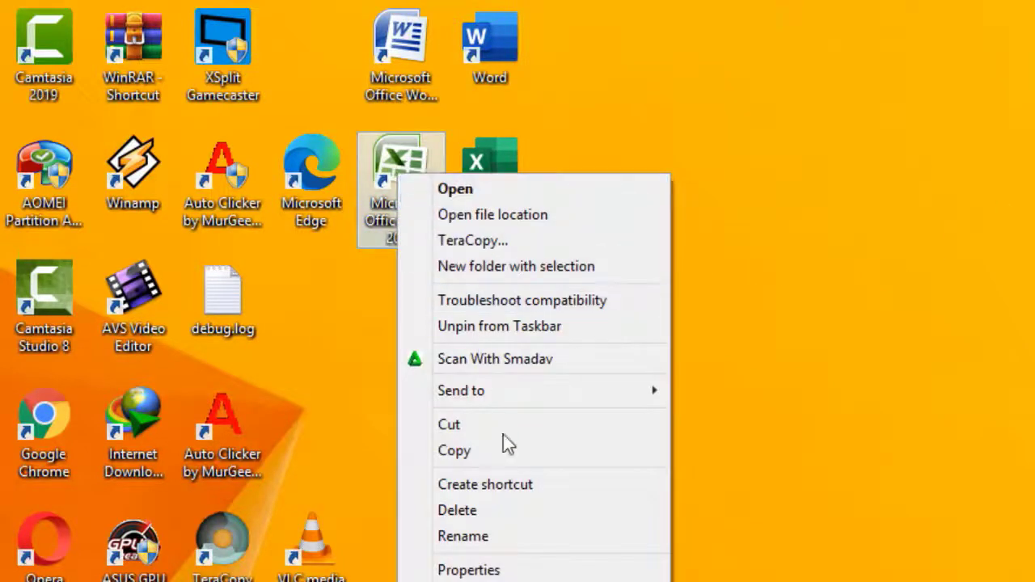
click(493, 512)
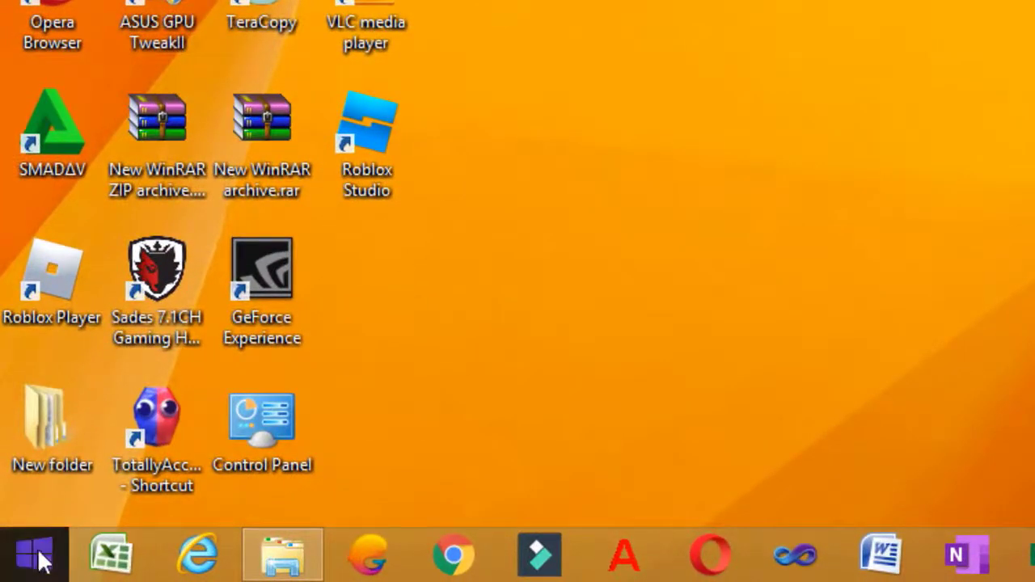
Step: Open the Windows search and look everywhere for "word"
right_click(38, 560)
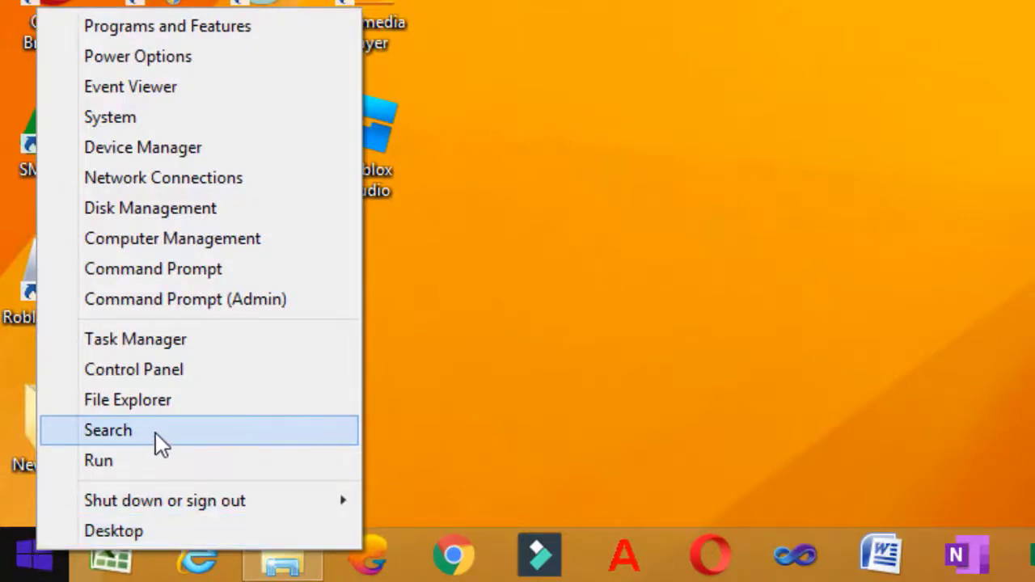
click(159, 441)
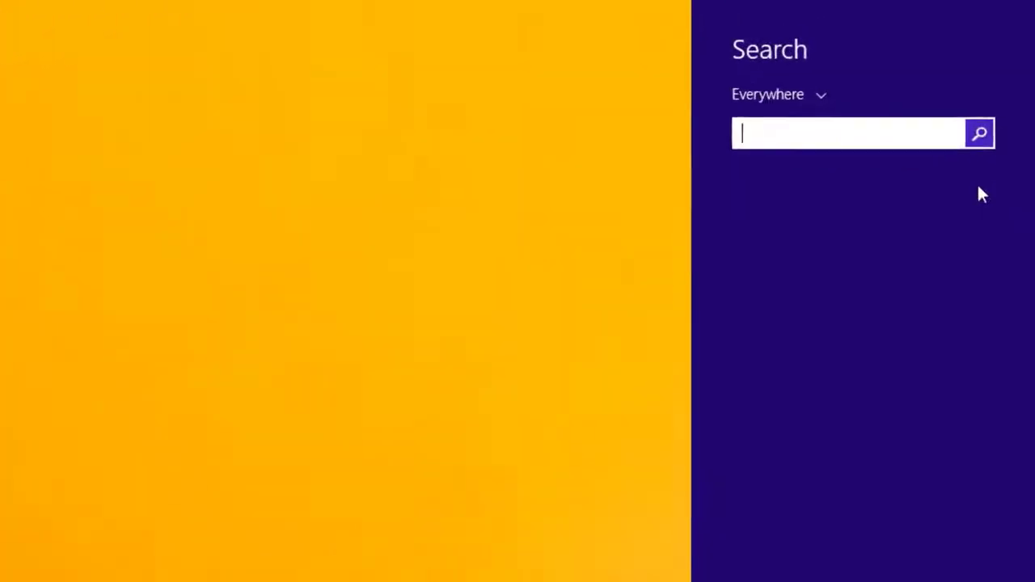
text(wo)
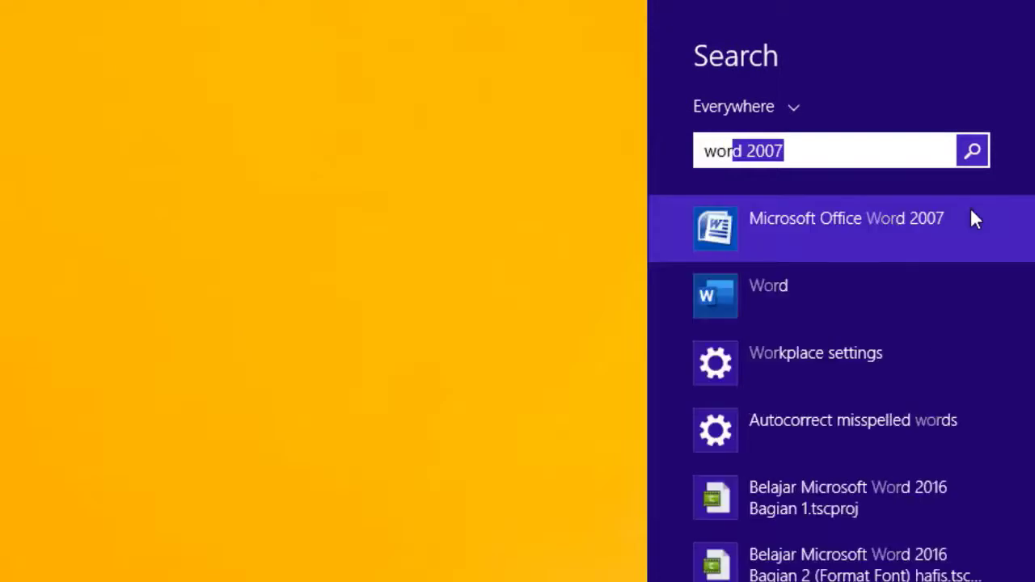
text(rd)
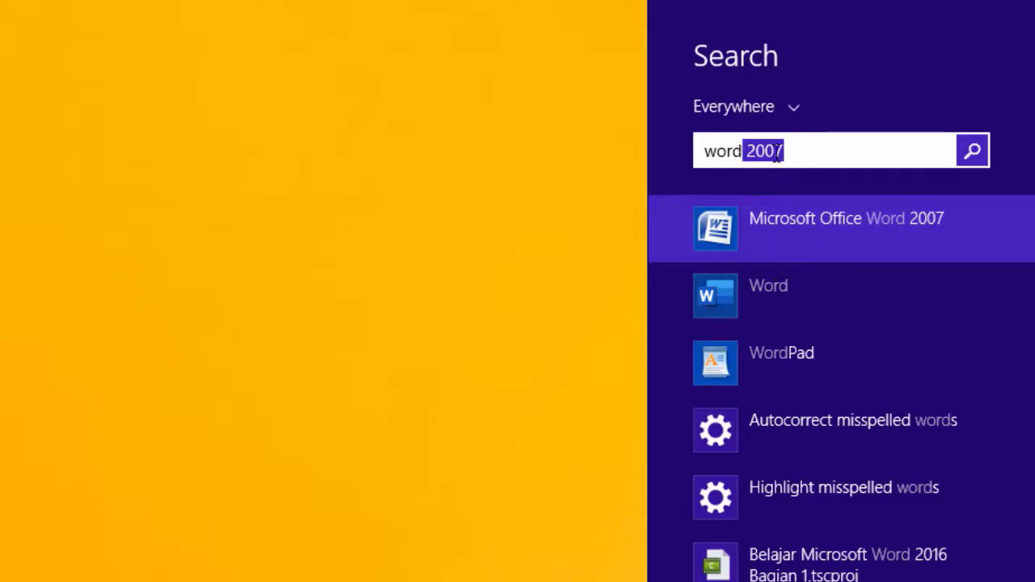
Step: Search for "excel" instead, open the file location of Microsoft Office Excel 2007, and move the folder window clear of the desktop icons
drag(798, 149, 693, 155)
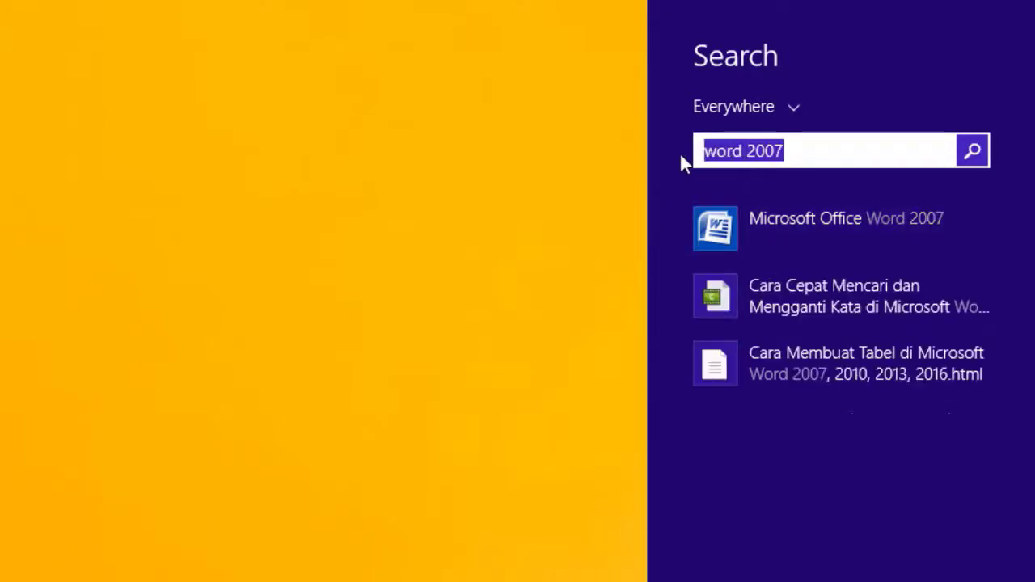
text(excel)
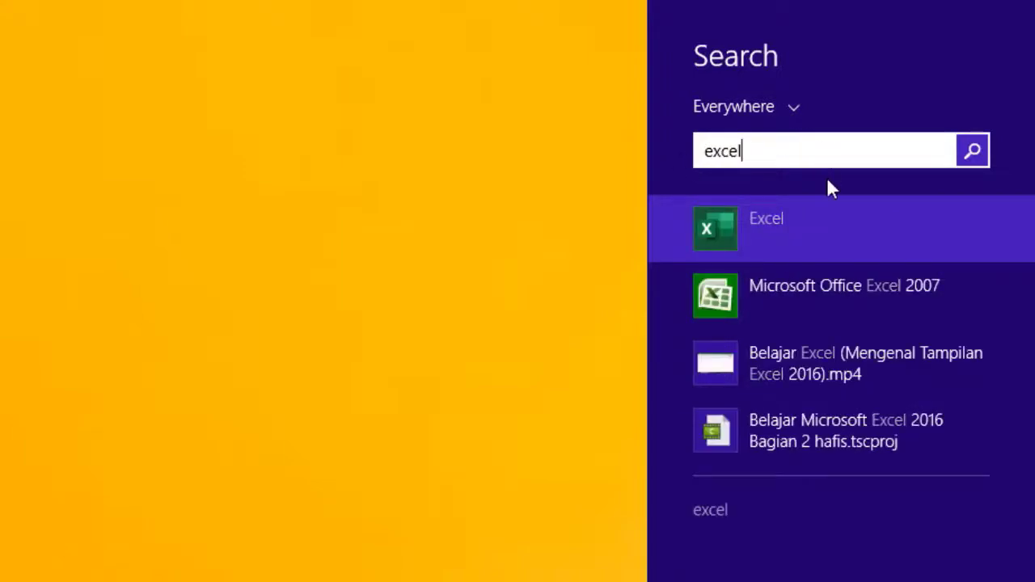
click(750, 233)
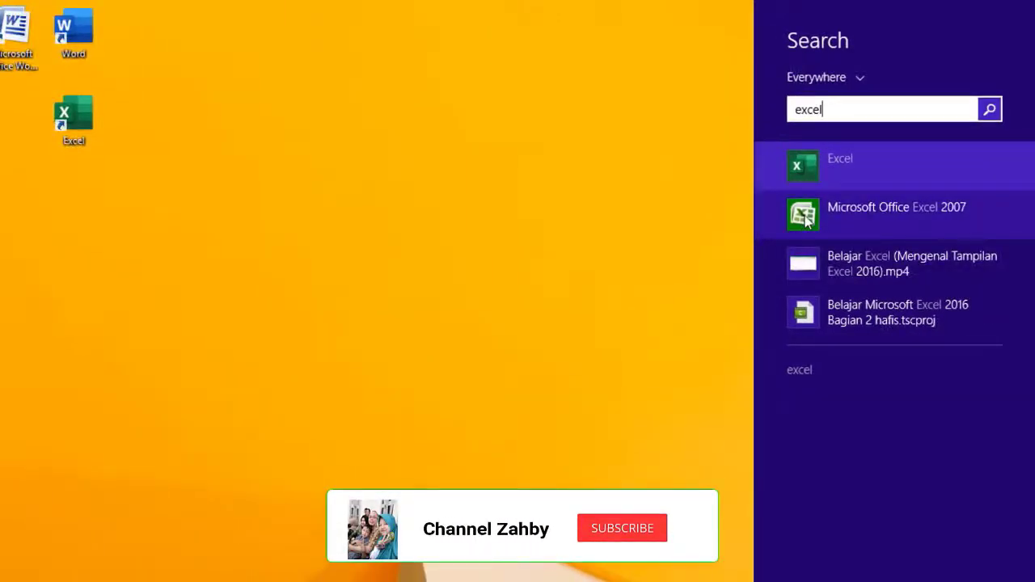
right_click(807, 221)
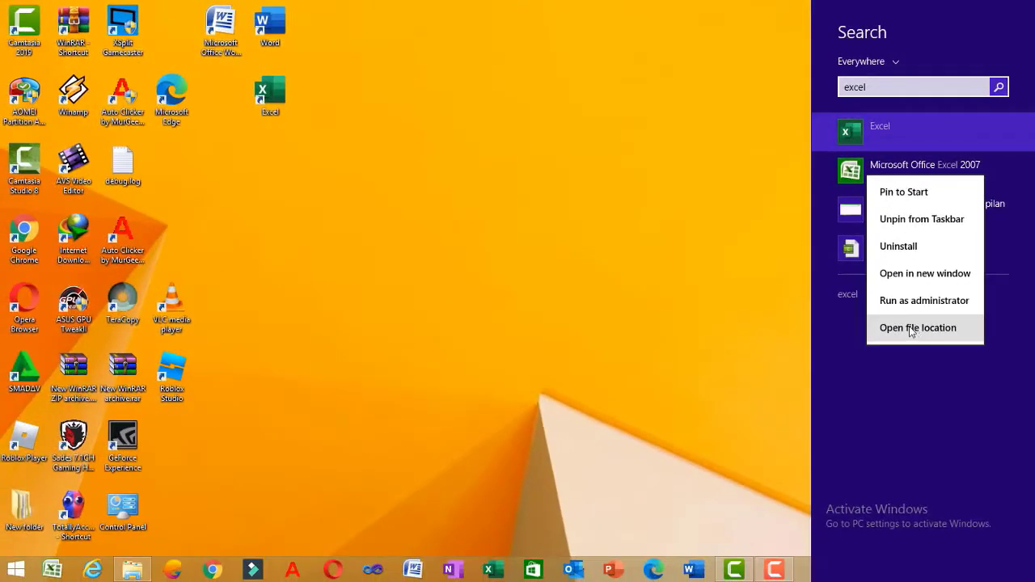
click(910, 328)
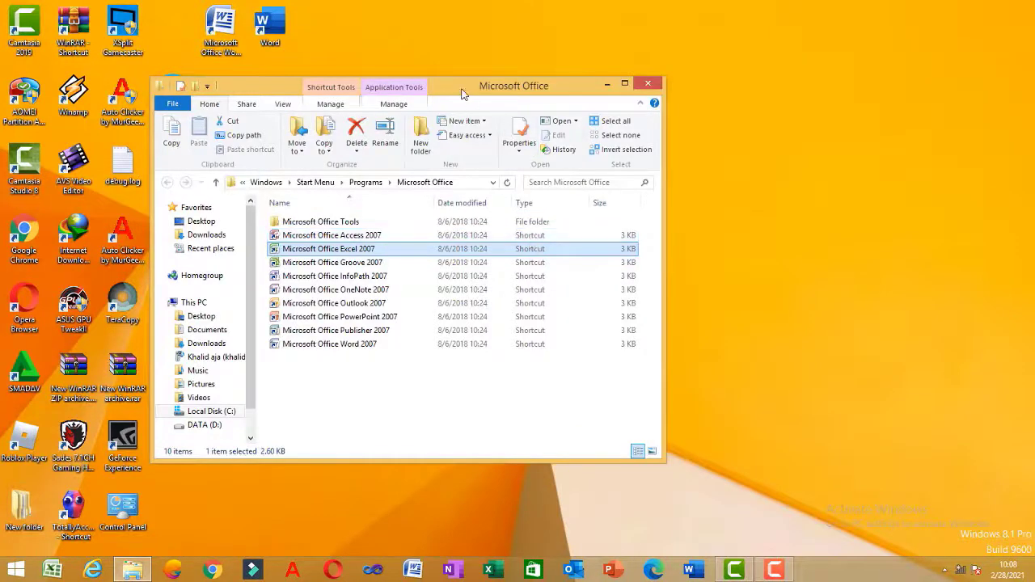
drag(461, 92, 642, 107)
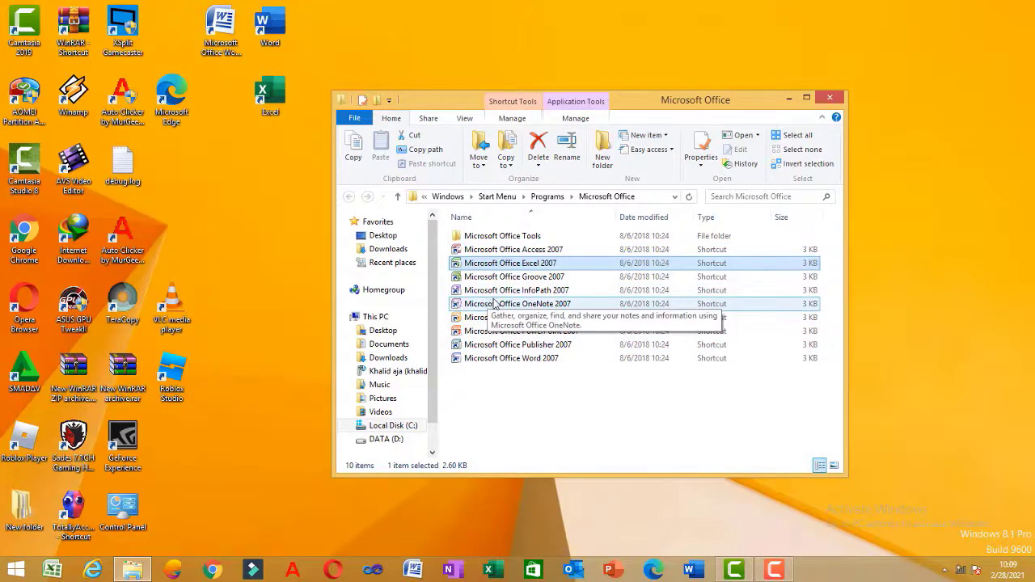
Step: Send a Microsoft Office Excel 2007 shortcut to the desktop, place it below the Word 2007 icon, and close the folder window
right_click(457, 268)
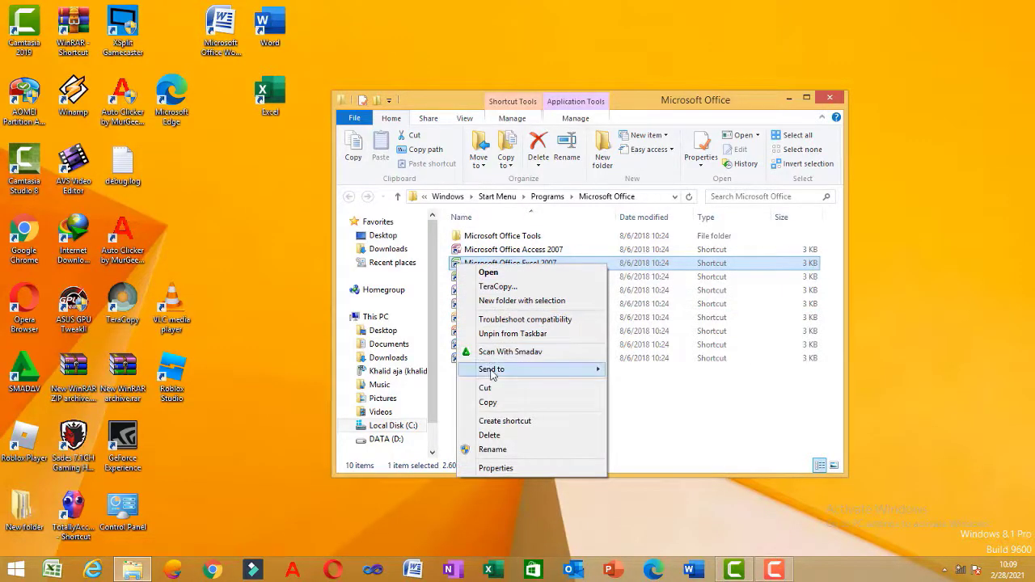
mouse_move(493, 370)
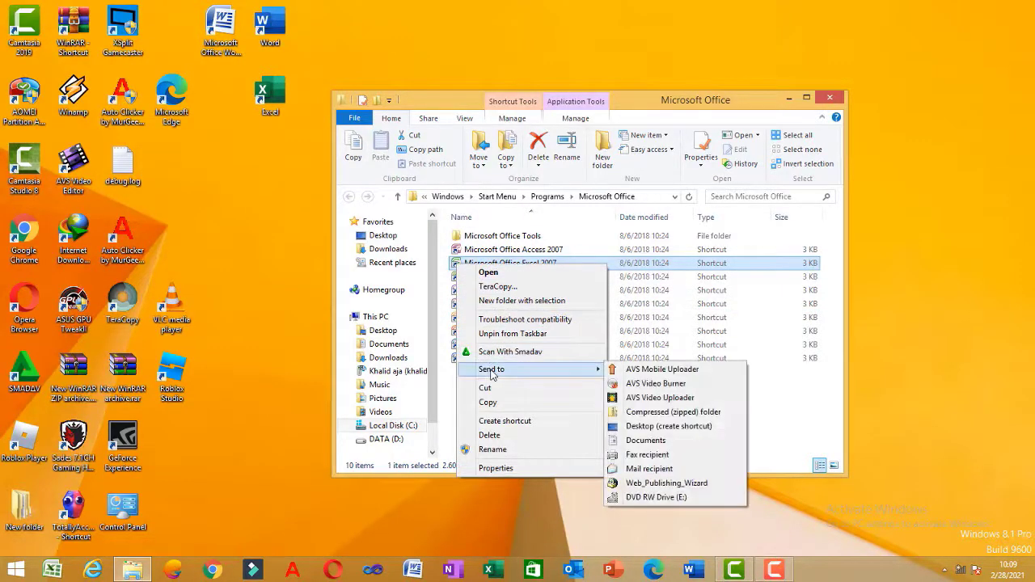
click(686, 428)
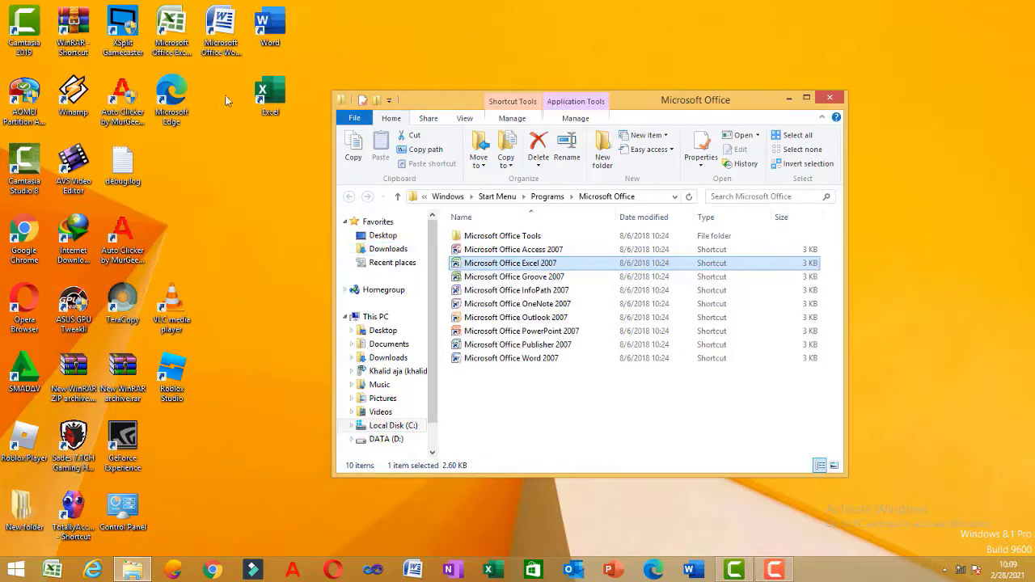
drag(169, 29, 216, 98)
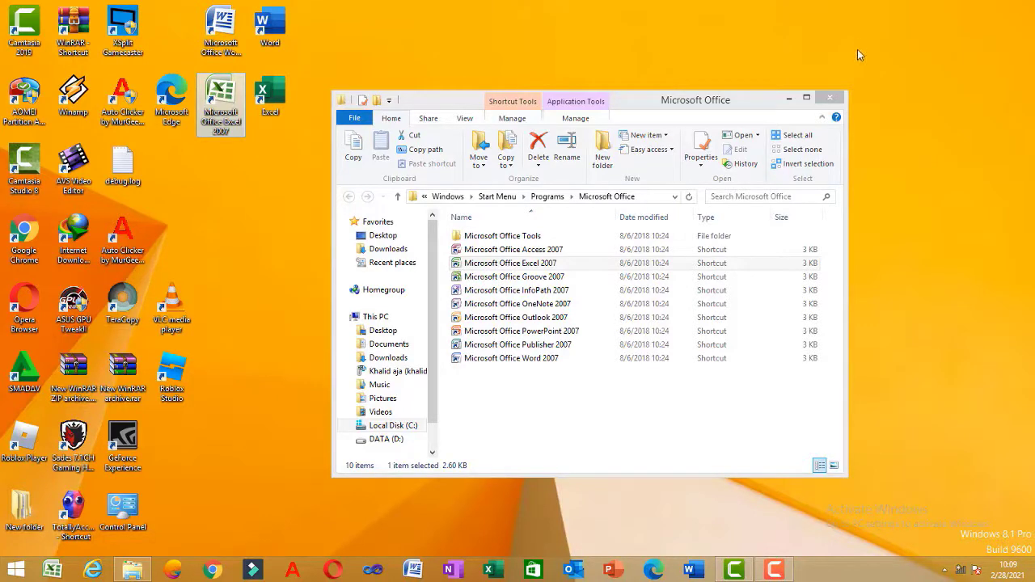
click(832, 99)
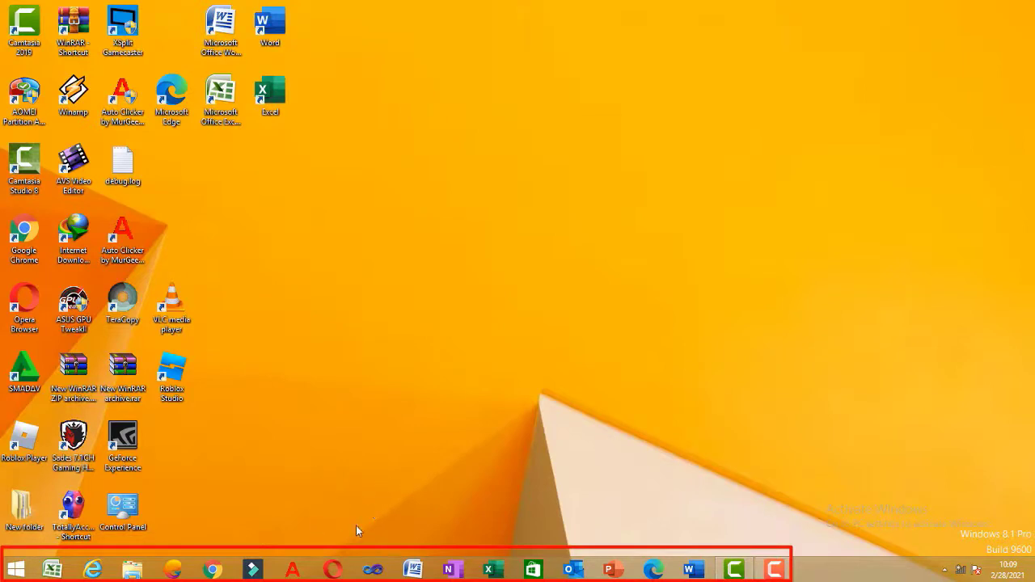
Step: Unpin the Store app from the taskbar
right_click(534, 571)
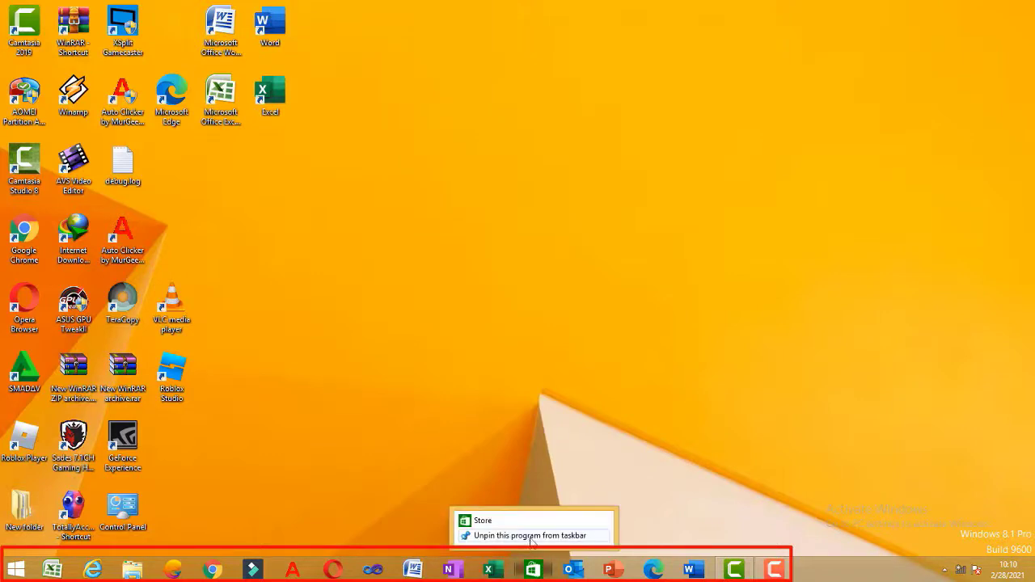
click(531, 537)
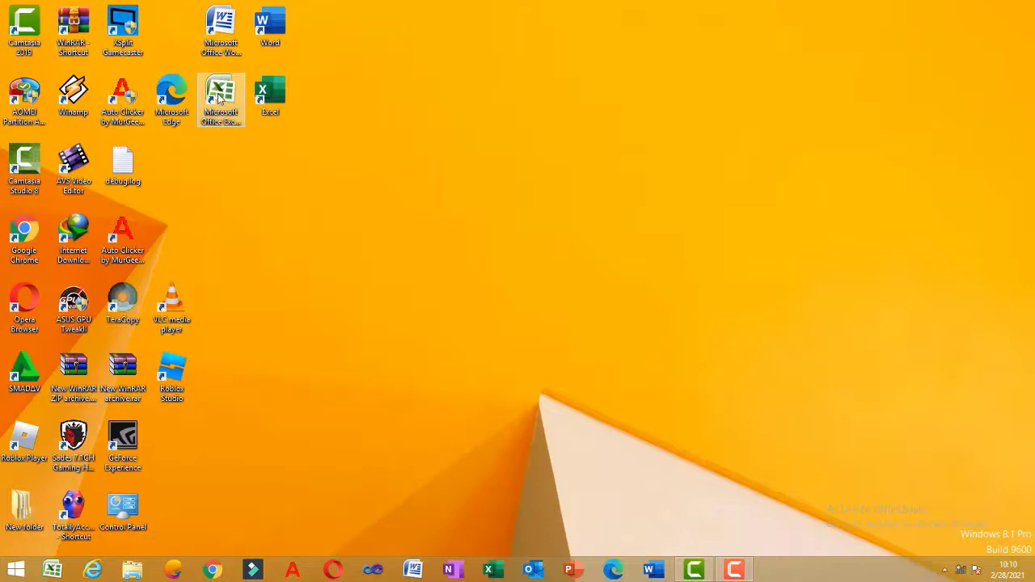
Step: Try to pin the Microsoft Office Excel 2007 desktop shortcut to the taskbar
drag(218, 97, 447, 576)
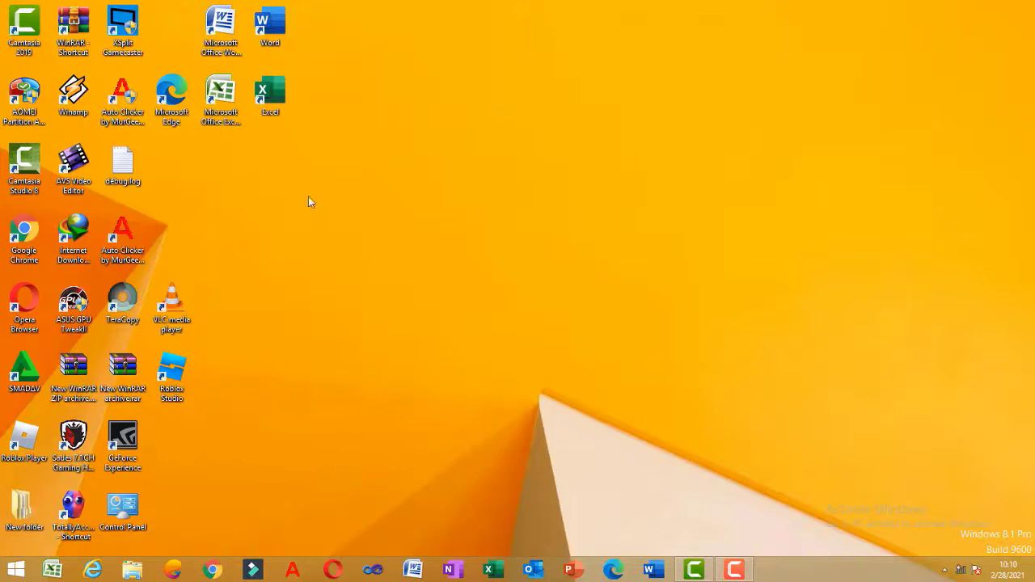
drag(234, 123, 793, 559)
click(734, 570)
Step: Unpin Microsoft Office Excel 2007 from the taskbar
right_click(51, 571)
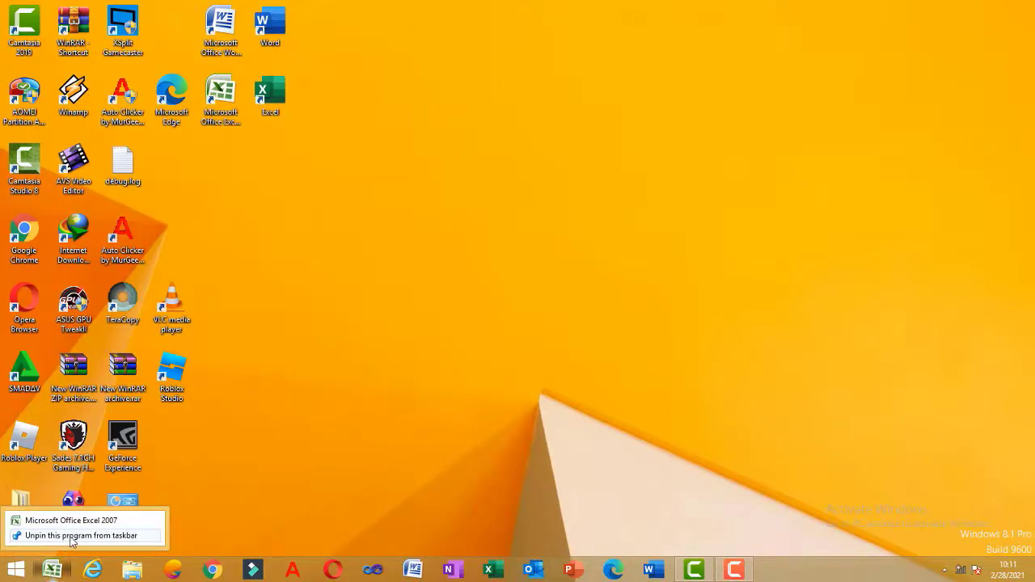
click(71, 535)
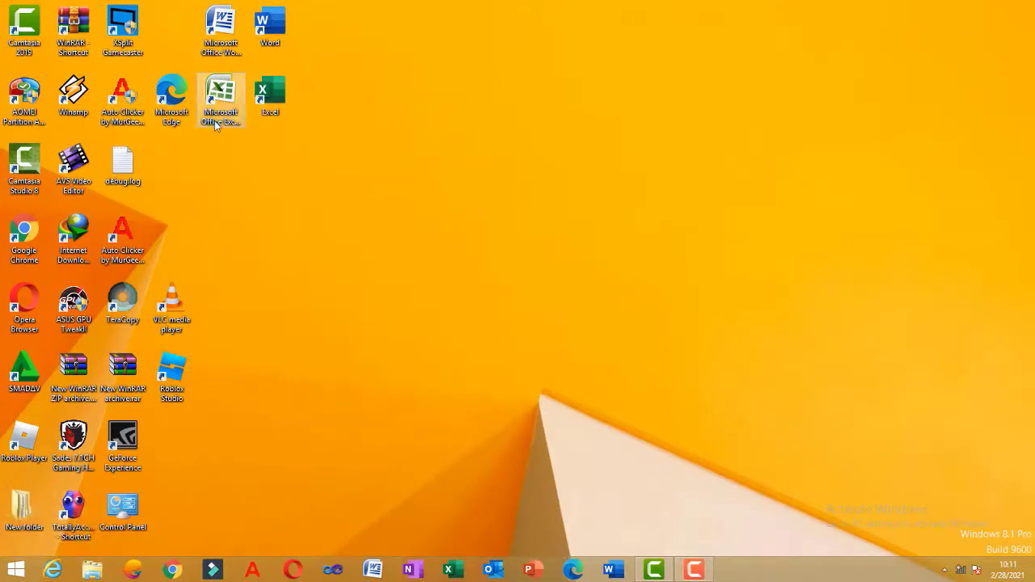
Step: Pin Microsoft Office Excel 2007 to the taskbar from its desktop shortcut and place it directly after the Word 2007 icon
drag(225, 94, 391, 575)
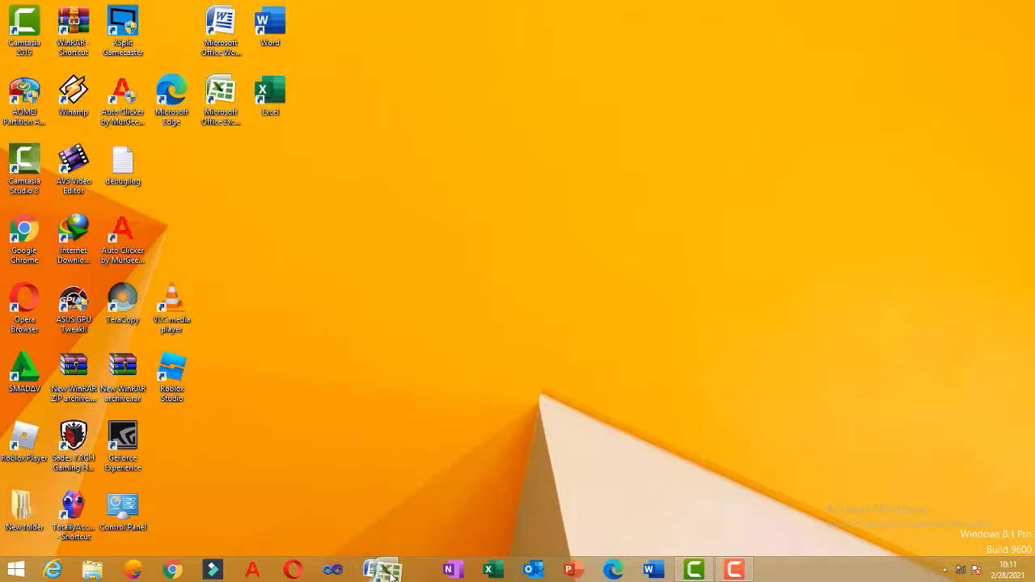
drag(392, 574, 393, 575)
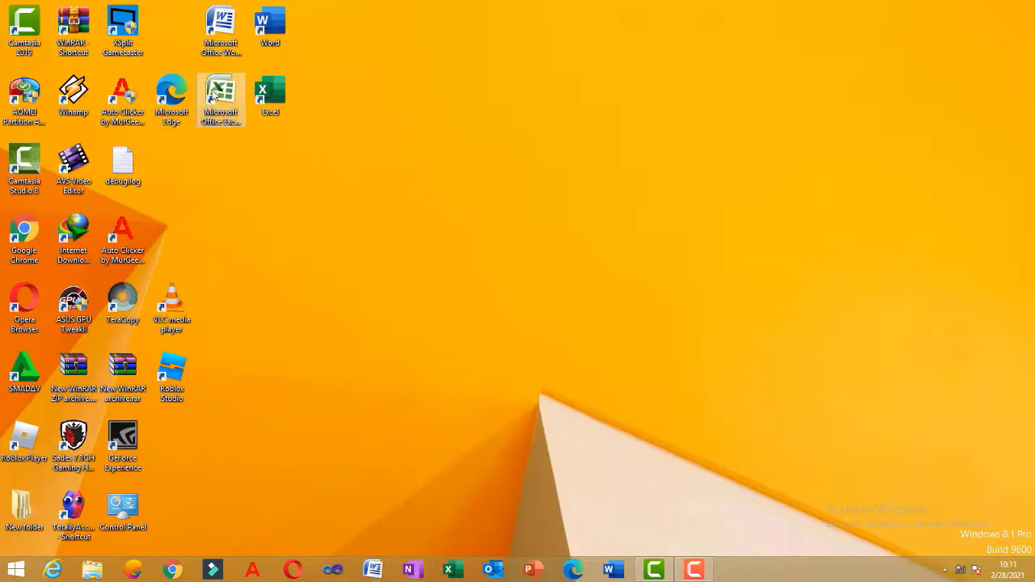
drag(227, 127, 736, 568)
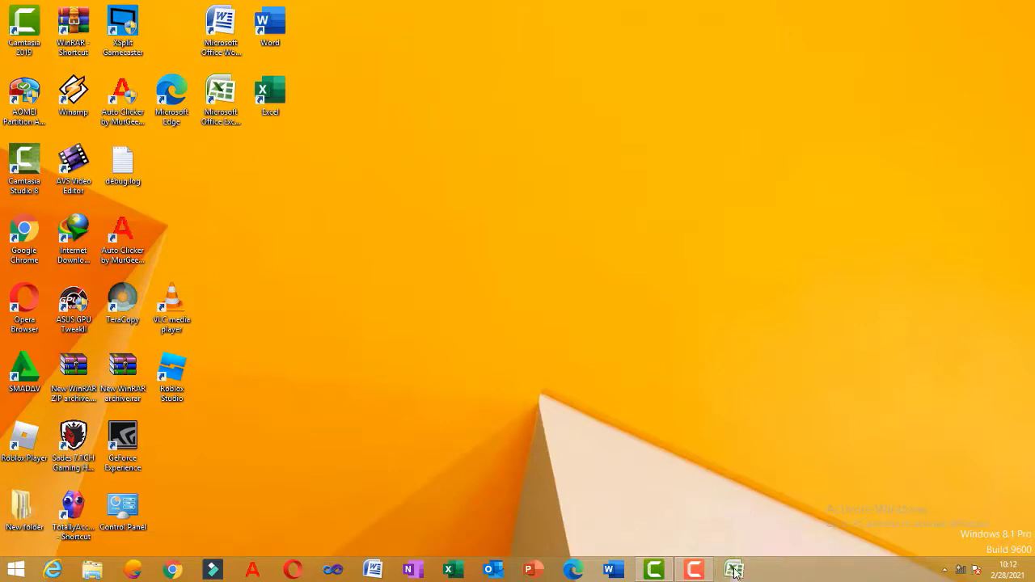
drag(733, 569, 413, 572)
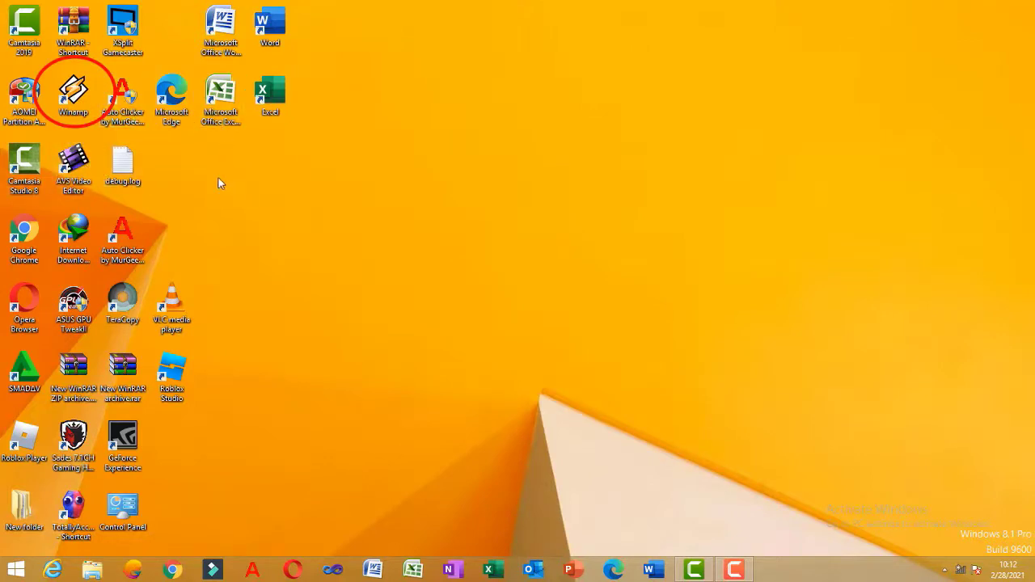
Step: Launch Winamp from the desktop, play the playlist track "SUPERMAN IS DEAD - Jika Kami Bersama", and stop playback
click(74, 99)
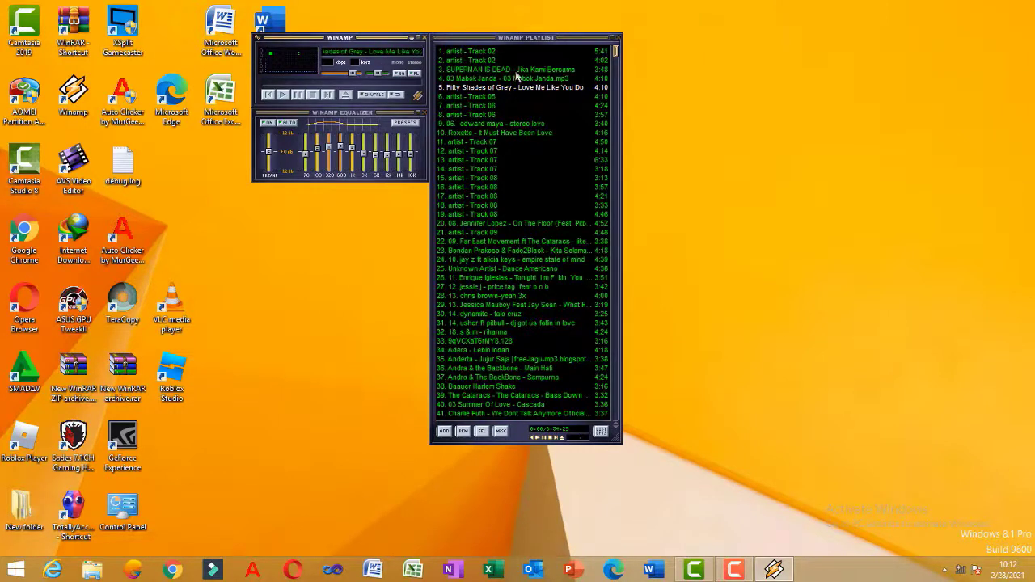
click(515, 72)
double_click(516, 72)
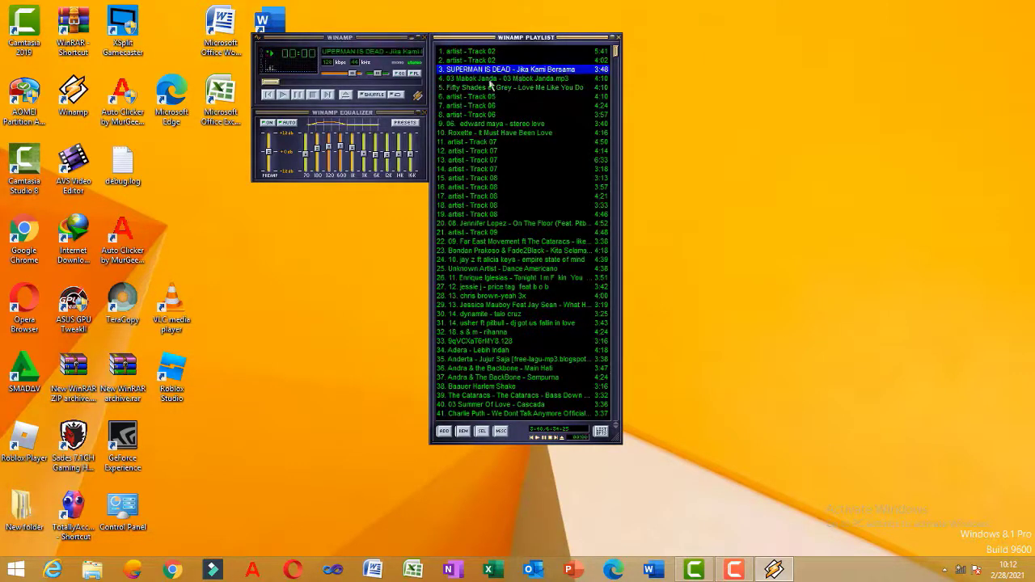
click(314, 95)
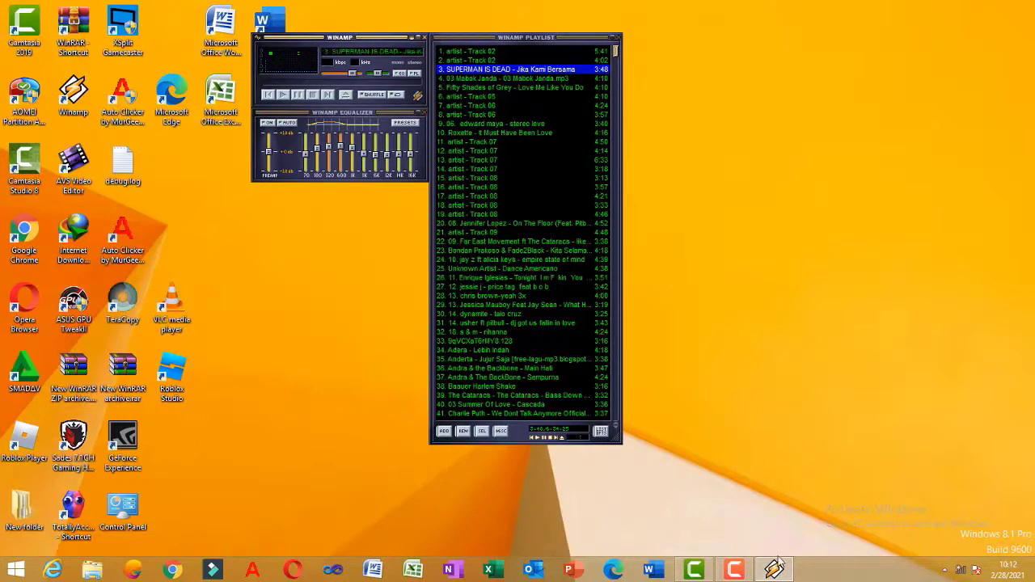
Step: Pin the running Winamp program to the taskbar and close its window
right_click(773, 571)
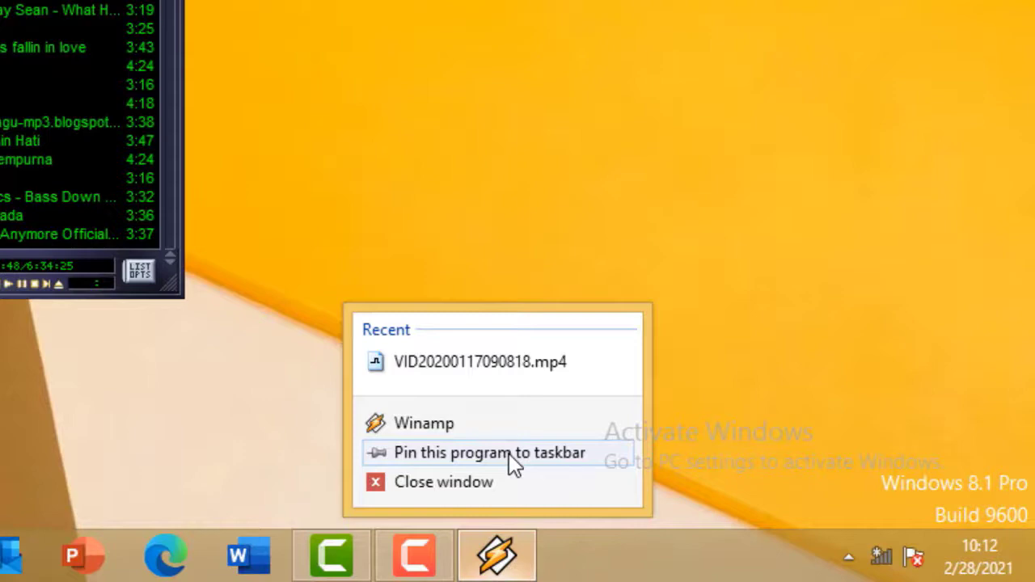
click(509, 453)
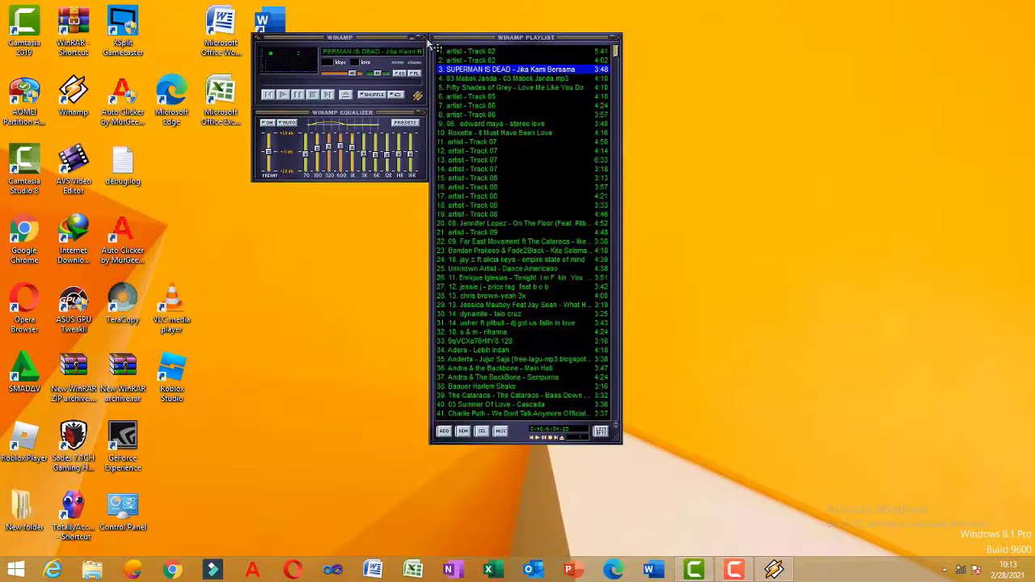
click(424, 37)
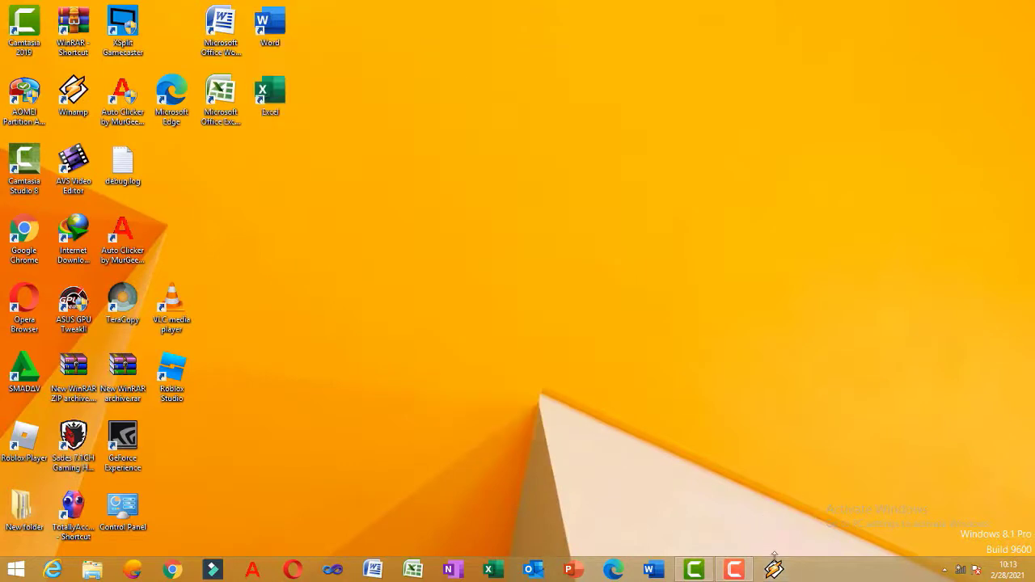